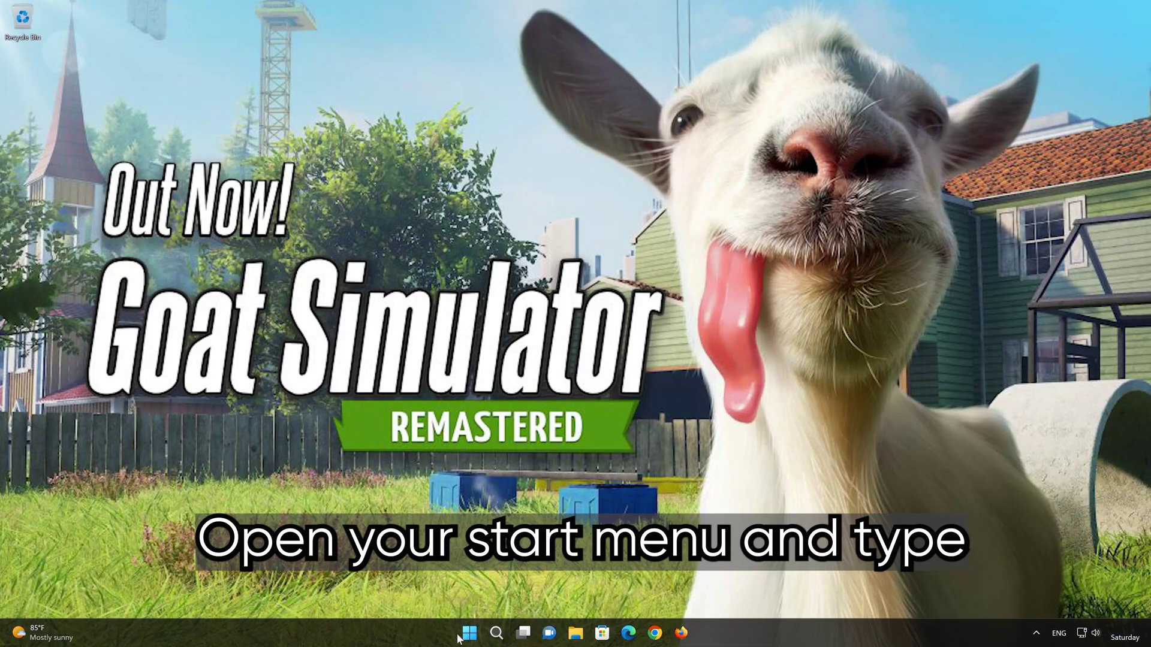
# Step: Launch Device Manager from a Start menu search for 'device manager' and centre its window
pyautogui.click(463, 638)
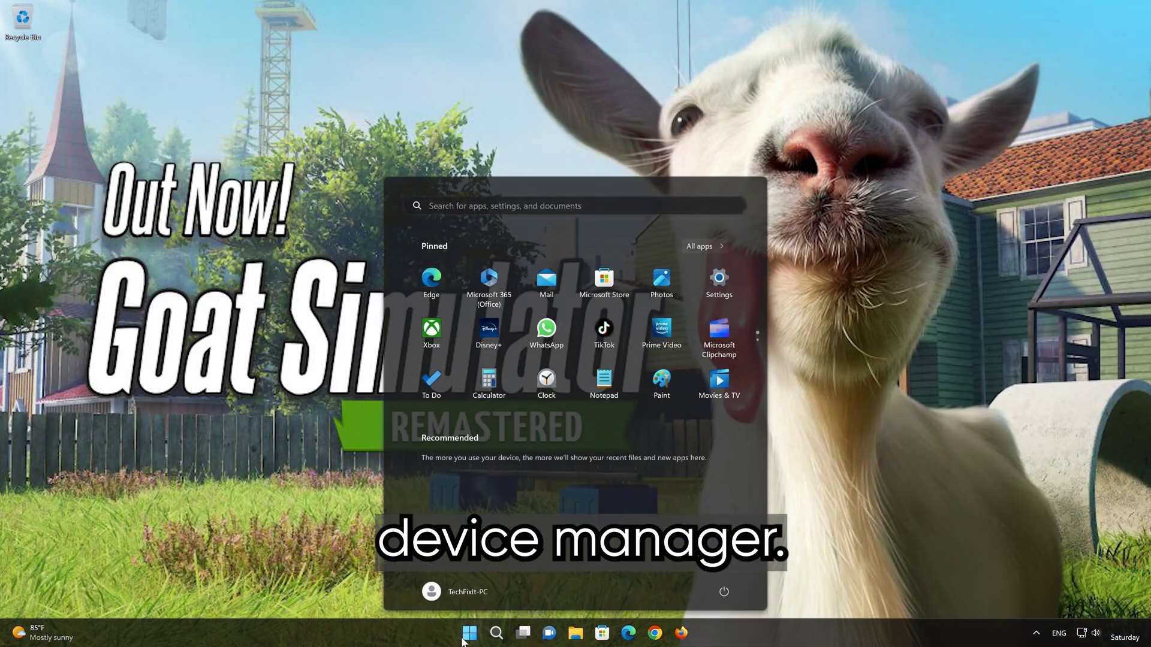
pyautogui.write('device ma')
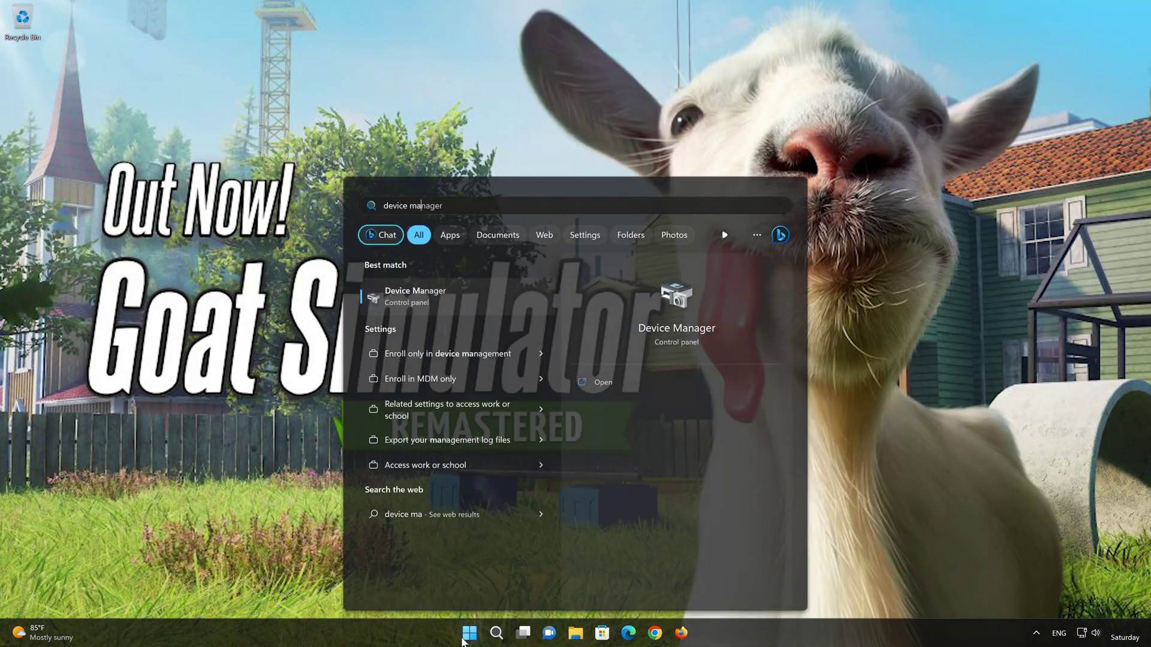
pyautogui.write('nager')
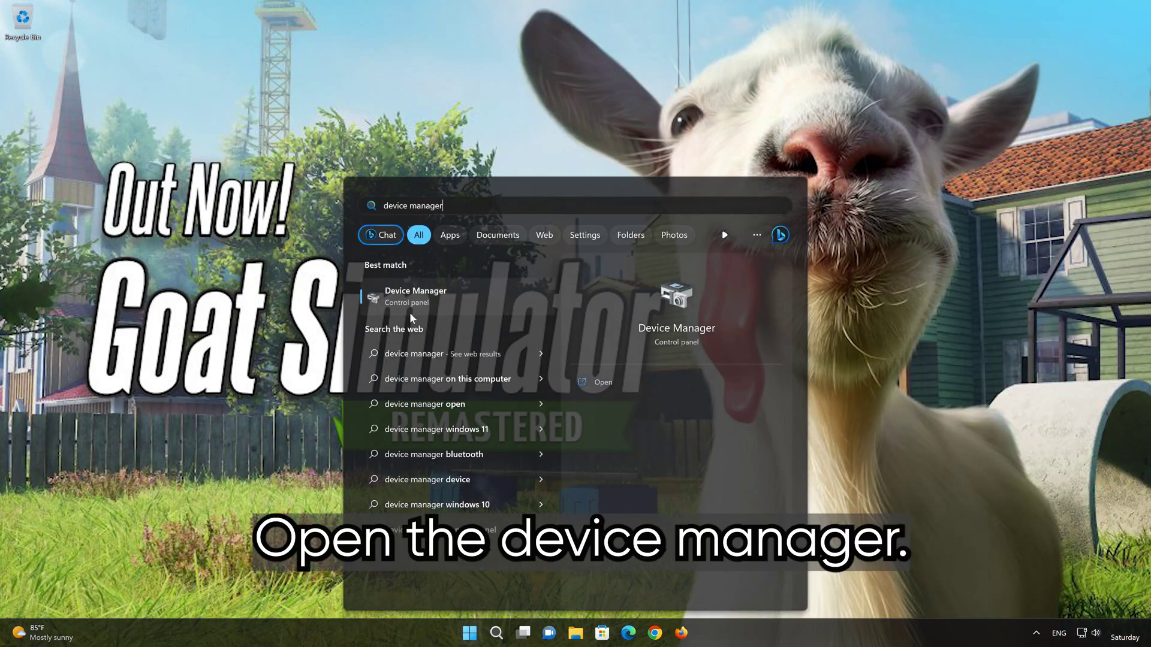
pyautogui.click(462, 289)
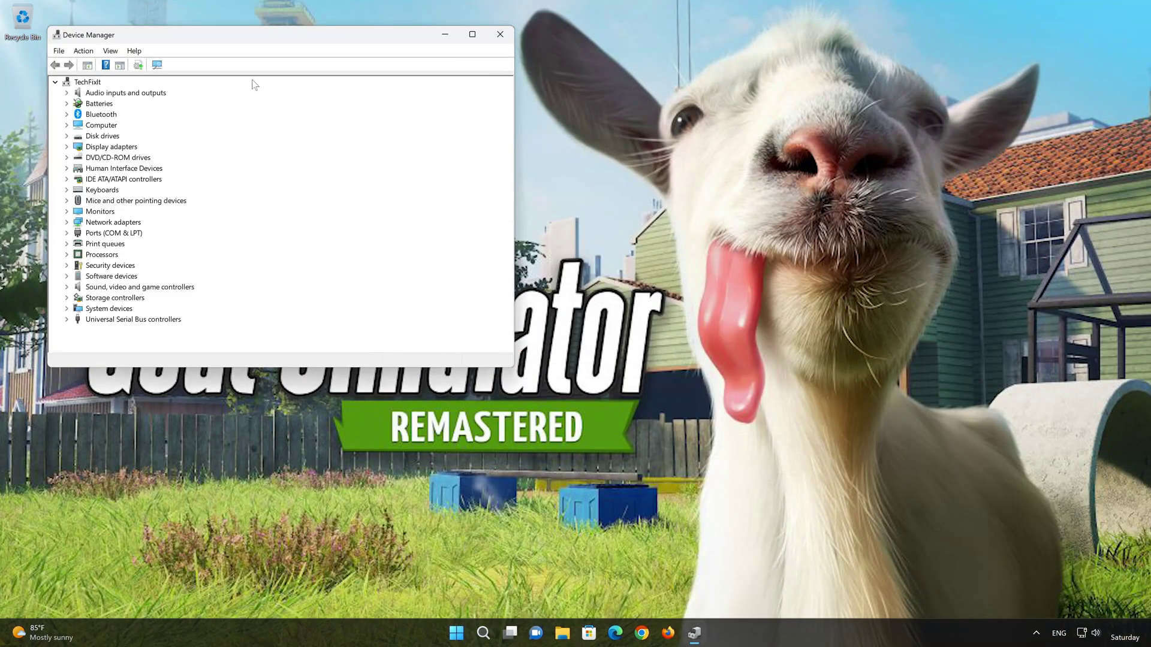
pyautogui.moveTo(266, 34); pyautogui.dragTo(561, 131)
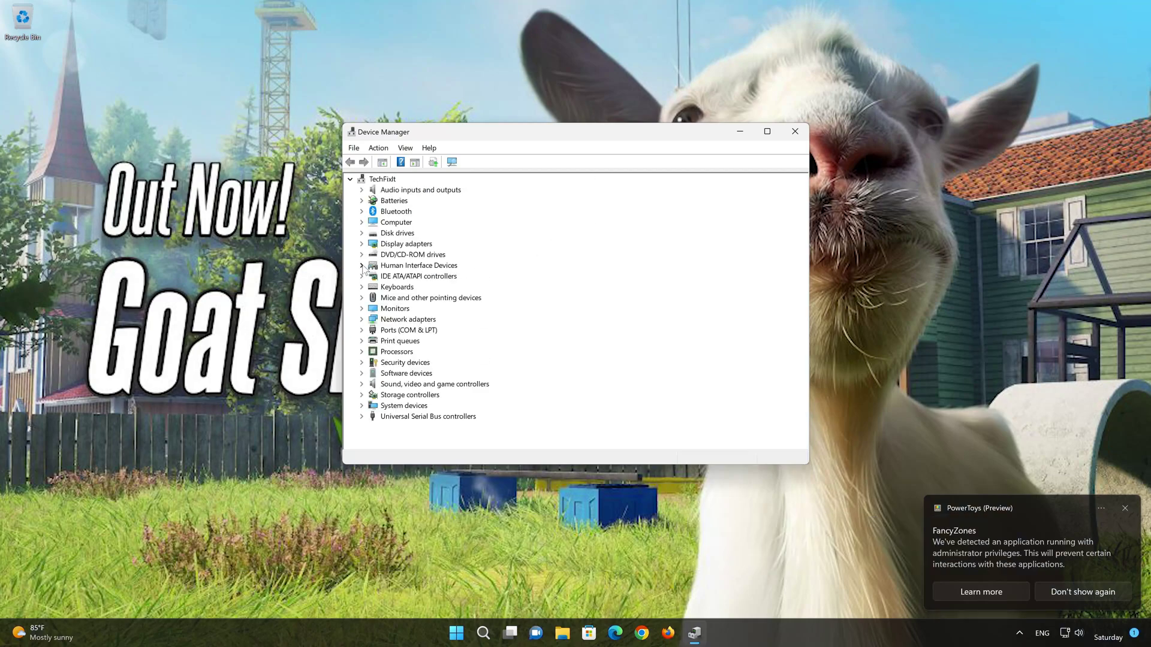
# Step: Expand Human Interface Devices and bring up the Xbox One Wireless Controller's context menu
pyautogui.click(373, 266)
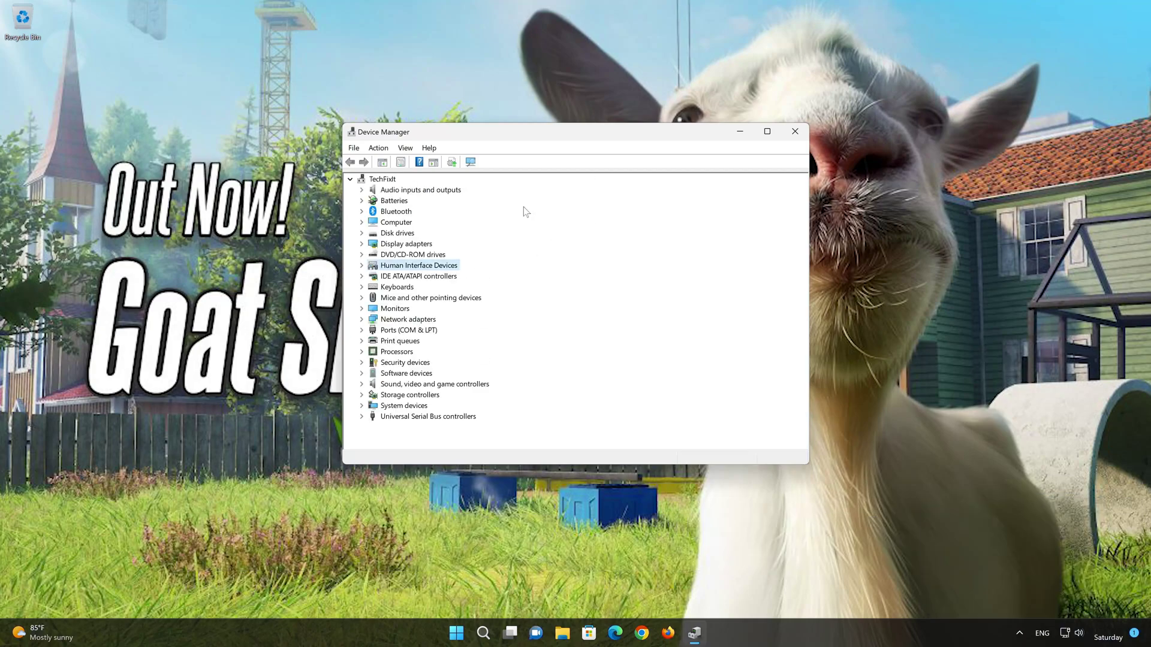
pyautogui.click(362, 265)
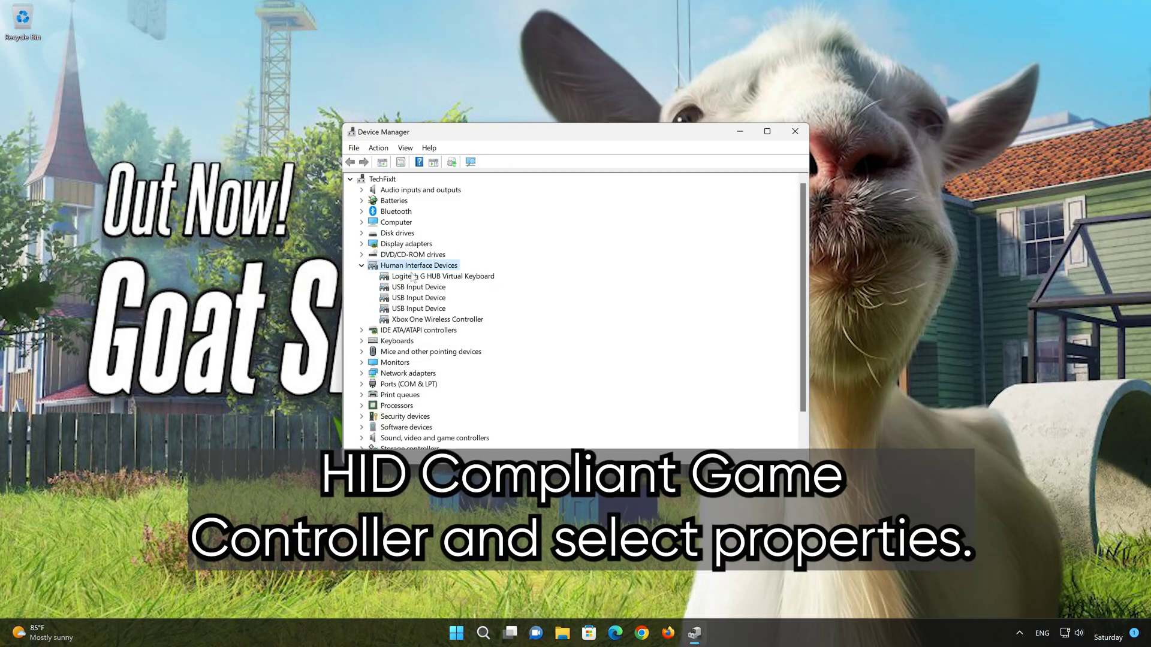
pyautogui.rightClick(431, 320)
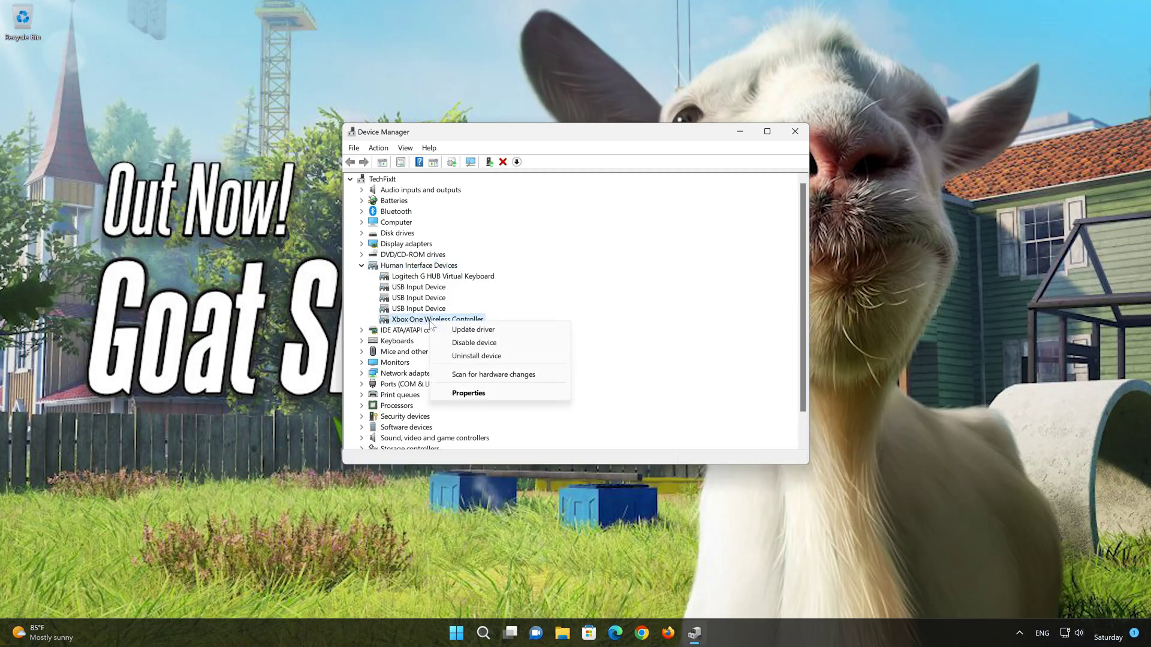
# Step: From the controller's Driver tab, disable and re-enable it, then start Update Driver
pyautogui.click(491, 395)
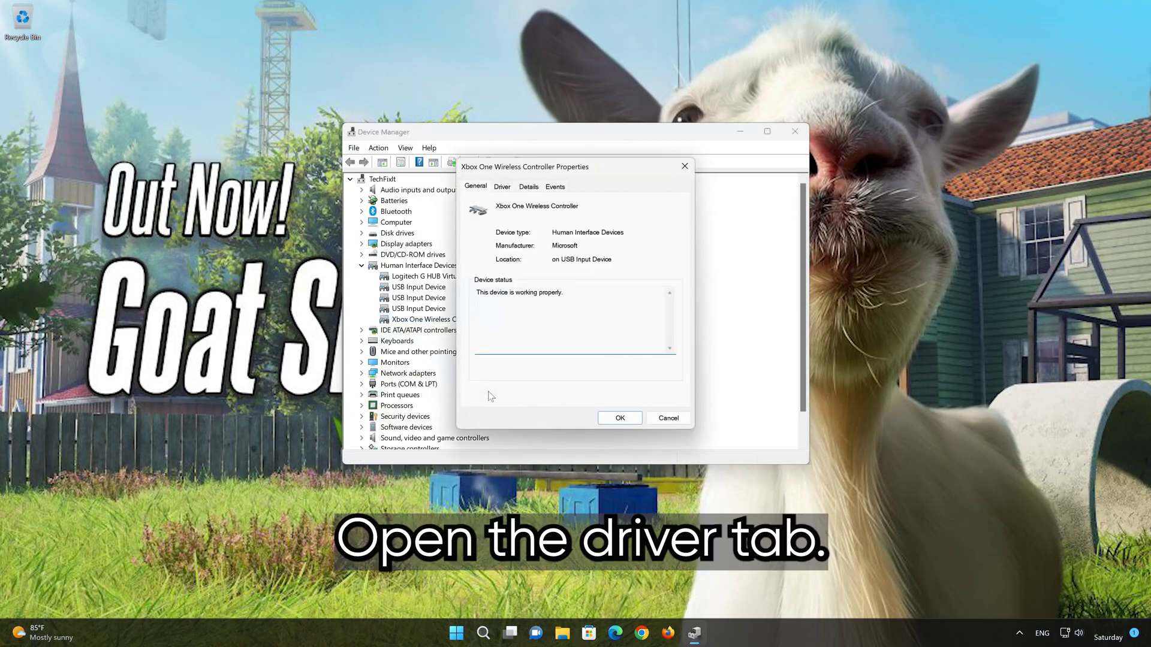
pyautogui.click(502, 187)
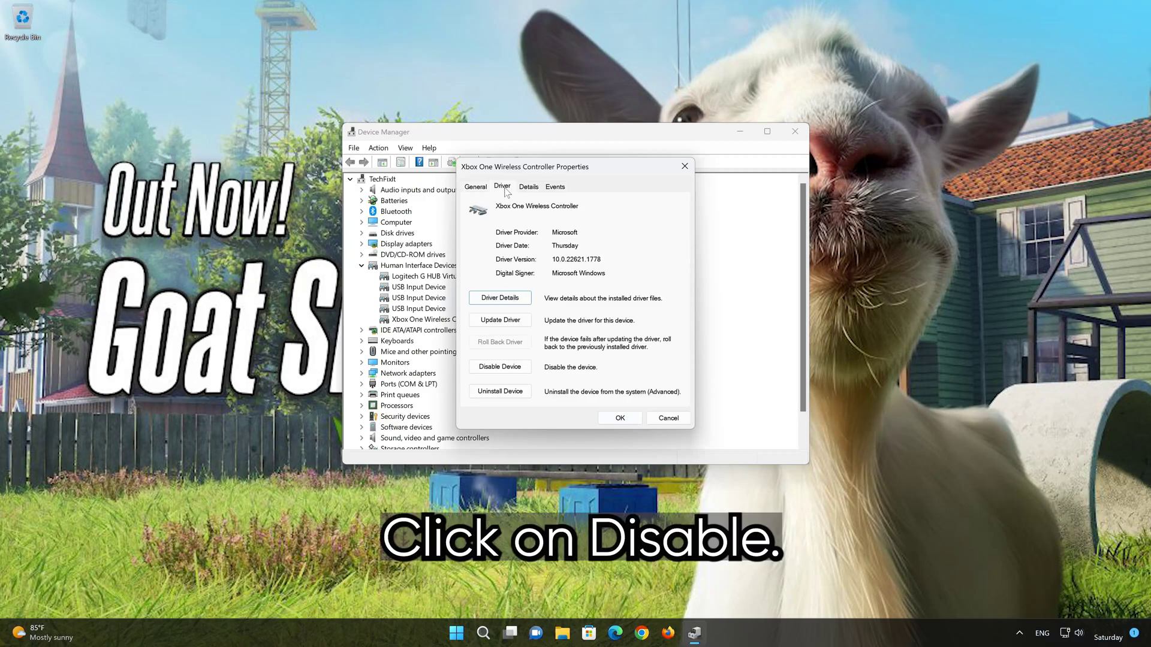
pyautogui.click(506, 369)
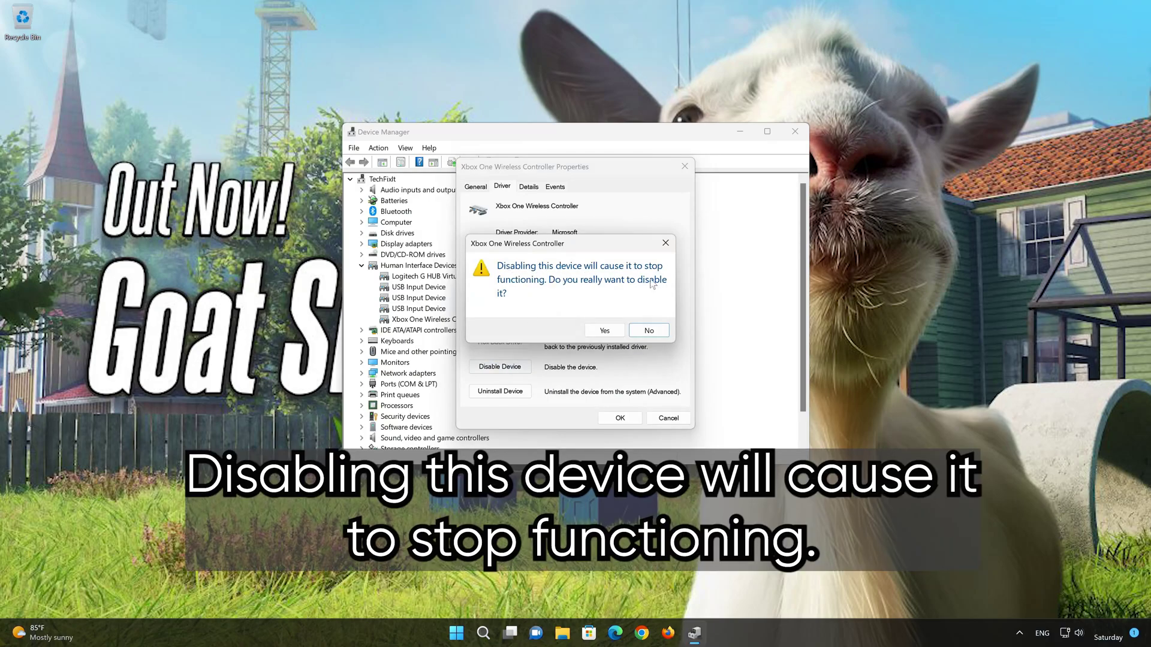
pyautogui.click(603, 330)
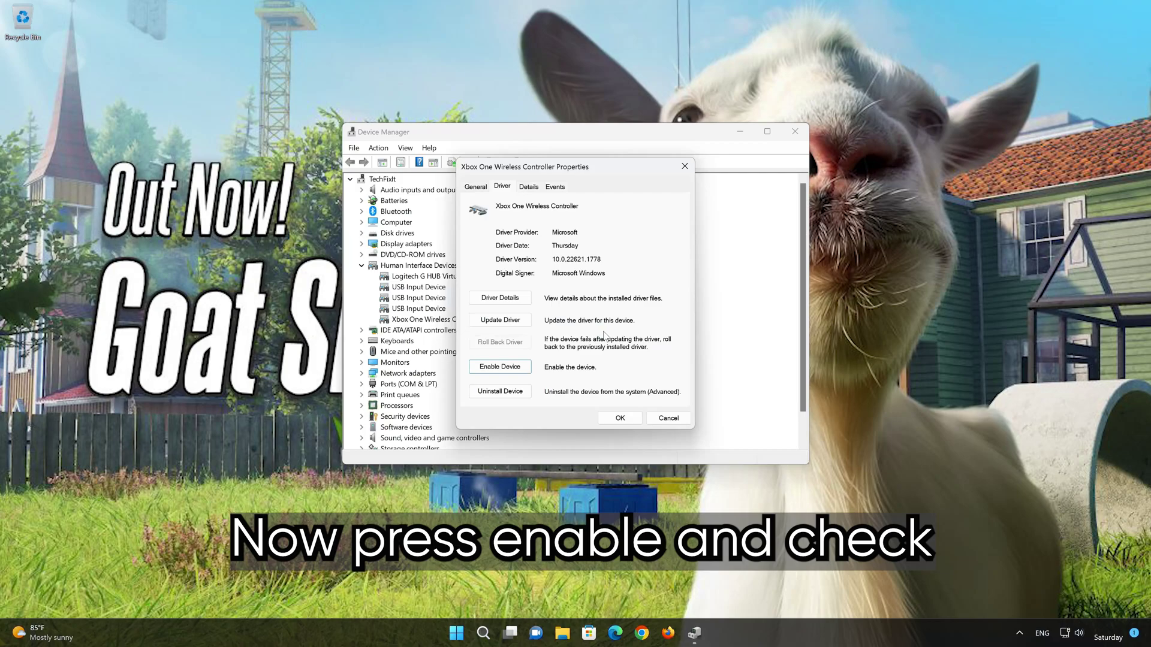
pyautogui.click(506, 368)
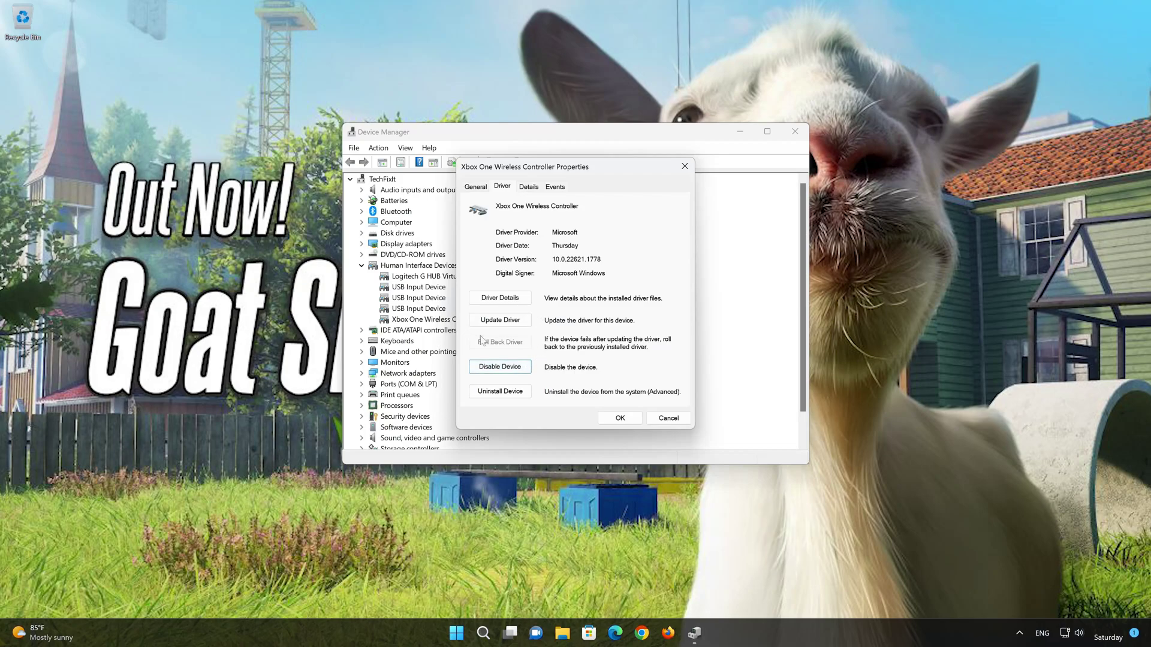
pyautogui.click(500, 320)
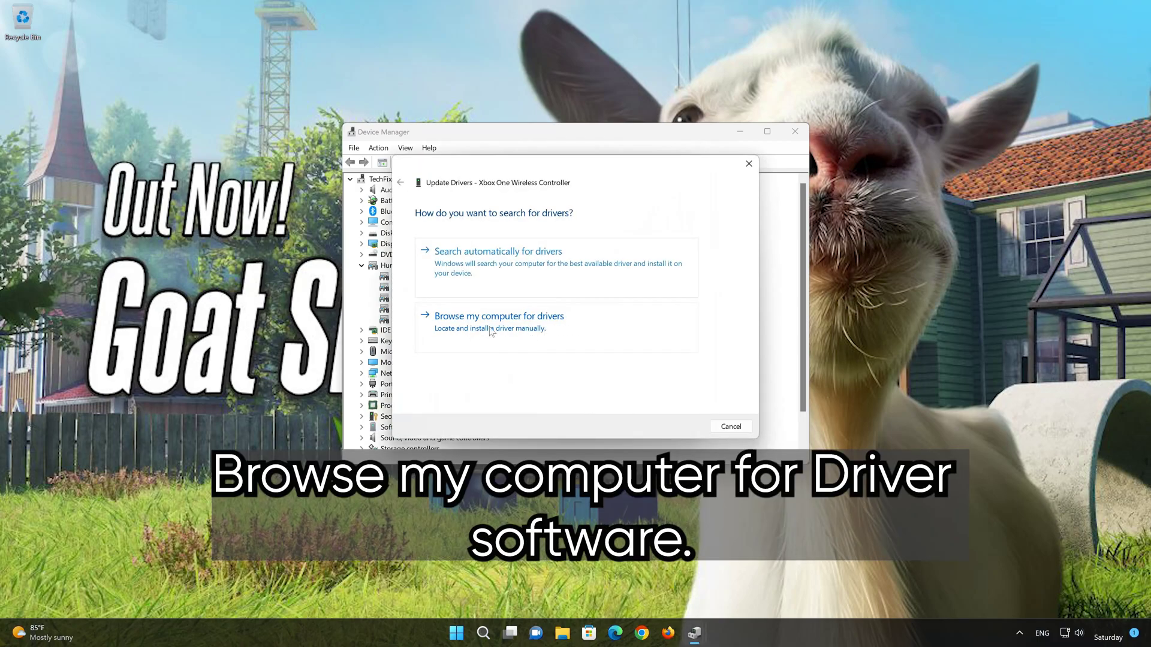
# Step: Install the HID-compliant game controller driver from the compatible list and close the wizard
pyautogui.click(537, 330)
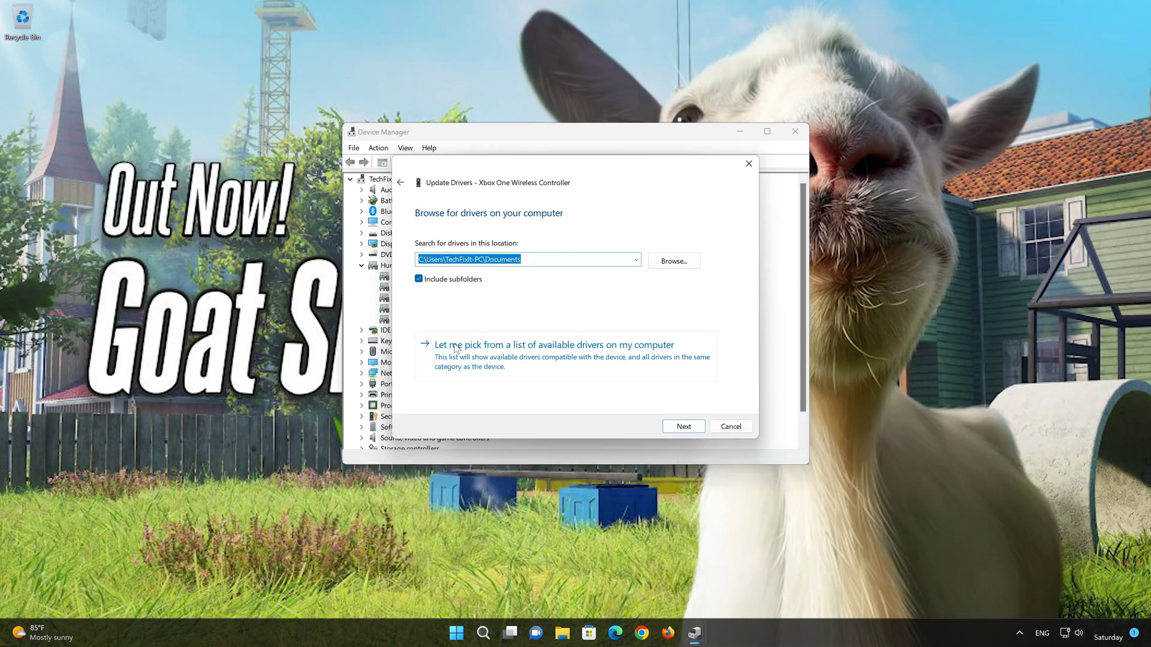
pyautogui.click(522, 357)
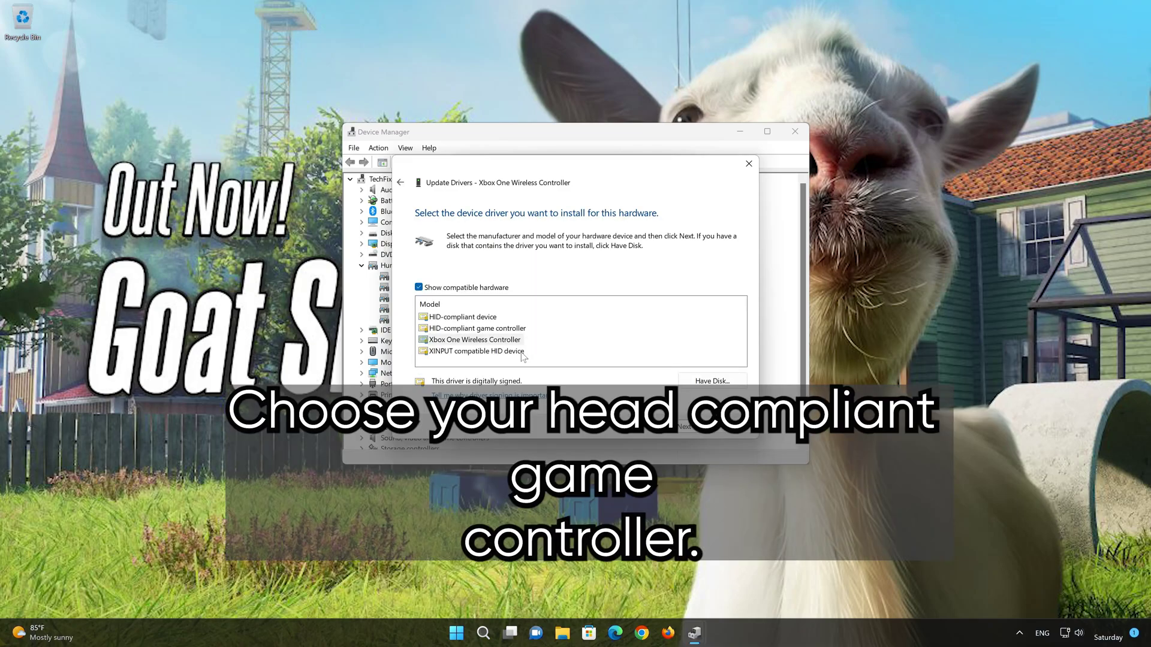
pyautogui.click(486, 329)
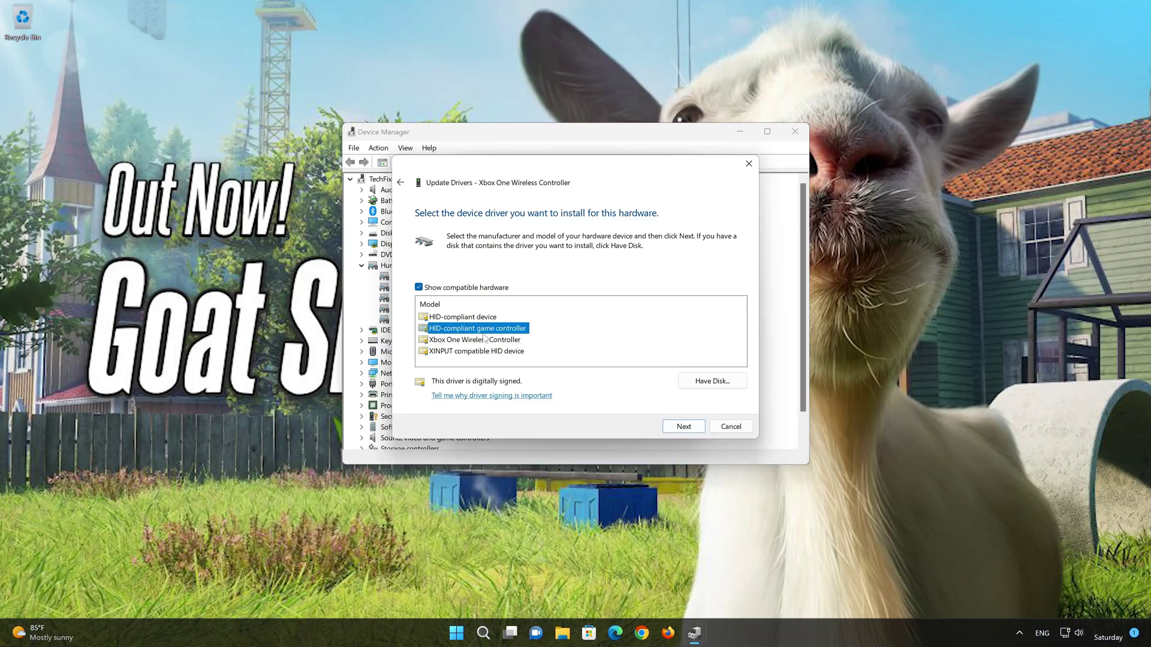
pyautogui.click(467, 341)
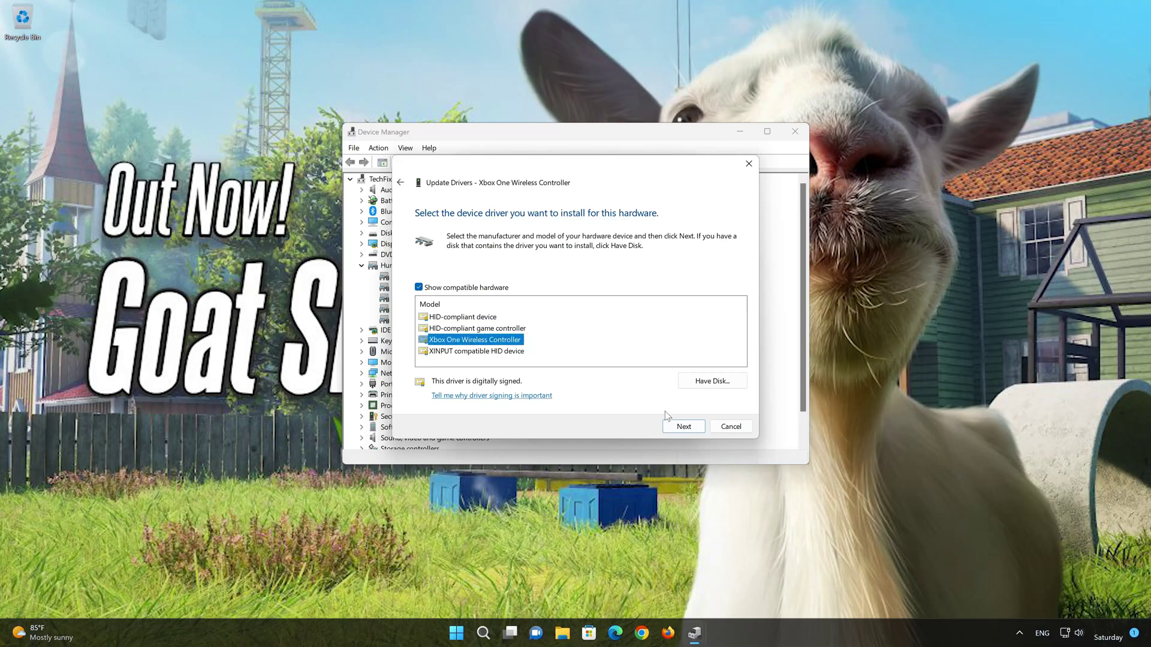
pyautogui.click(683, 425)
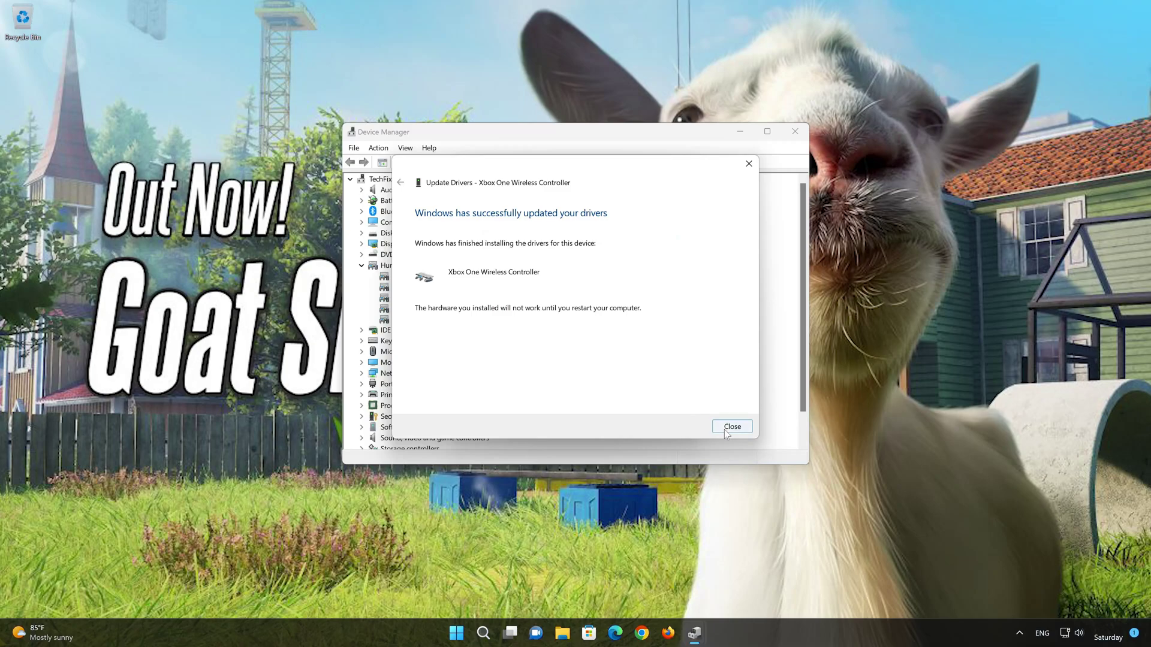
pyautogui.click(728, 430)
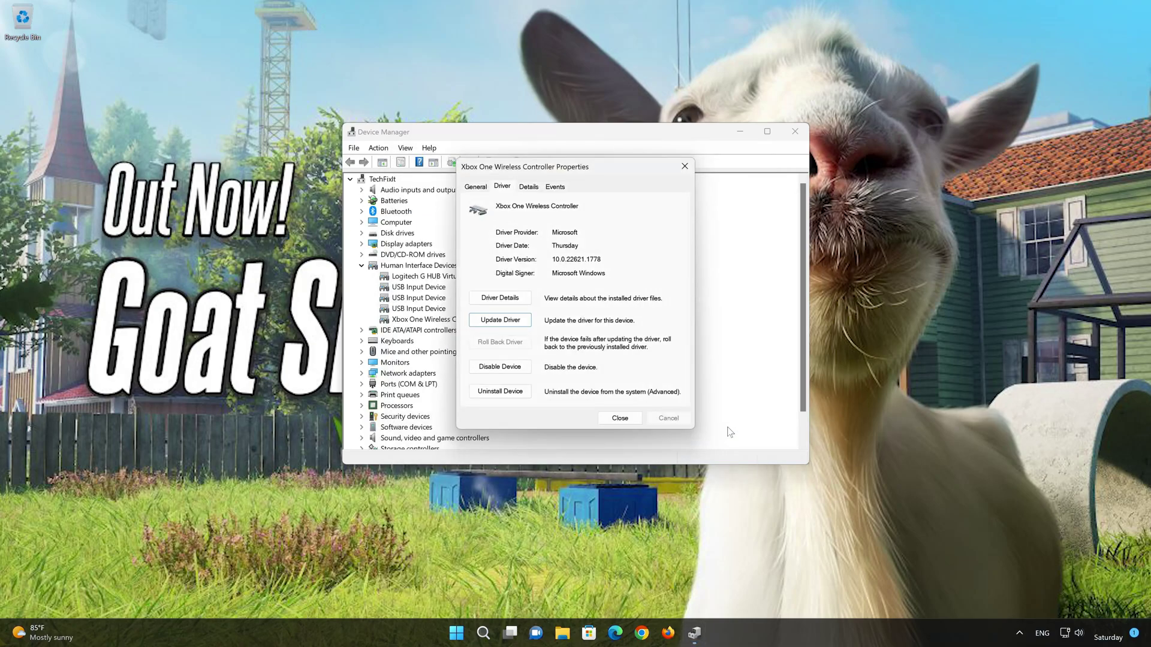
# Step: Close the Xbox One Wireless Controller's Properties dialog, triggering the restart prompt
pyautogui.click(620, 417)
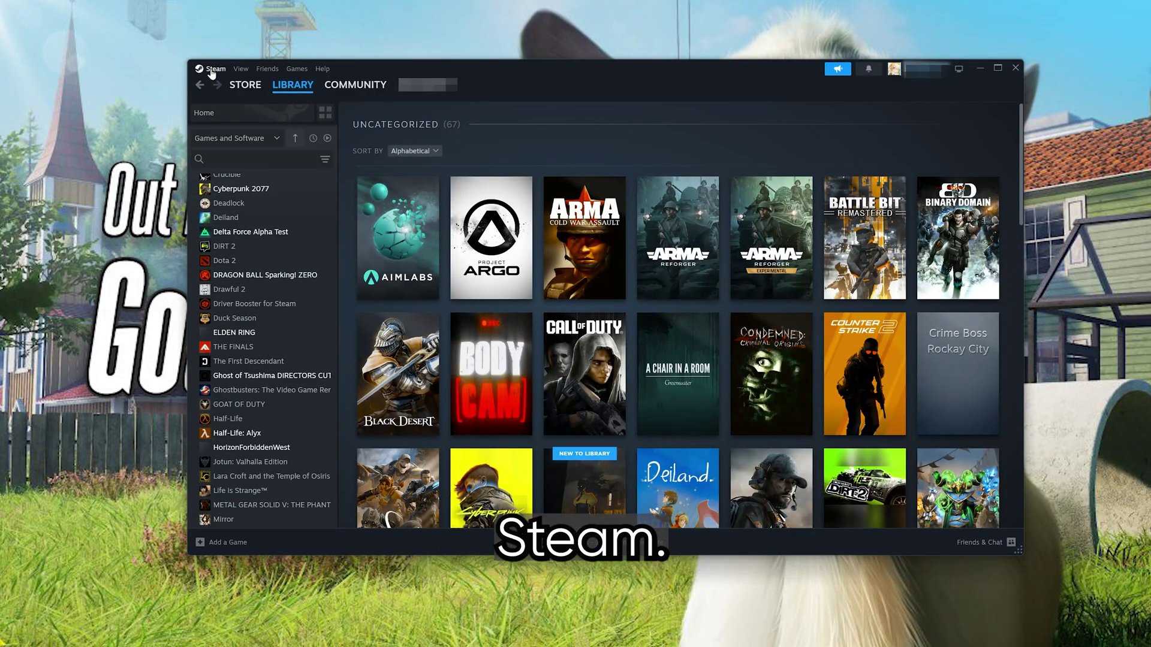
# Step: Show the Controller page of Steam Settings through the Steam menu
pyautogui.click(213, 70)
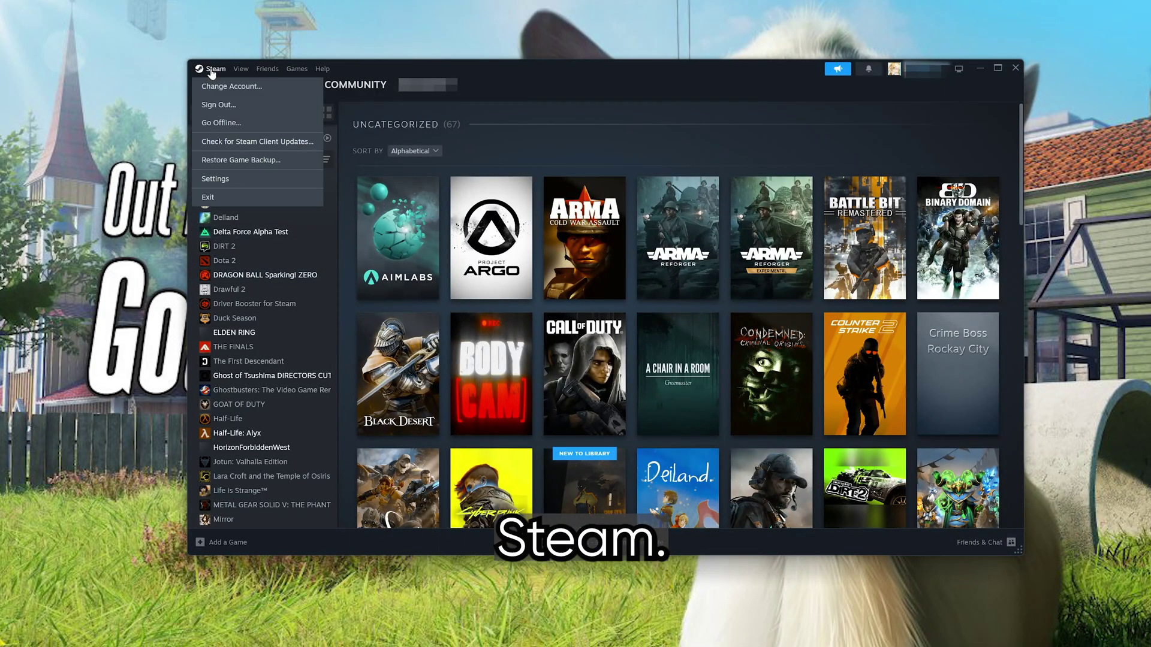
pyautogui.click(239, 180)
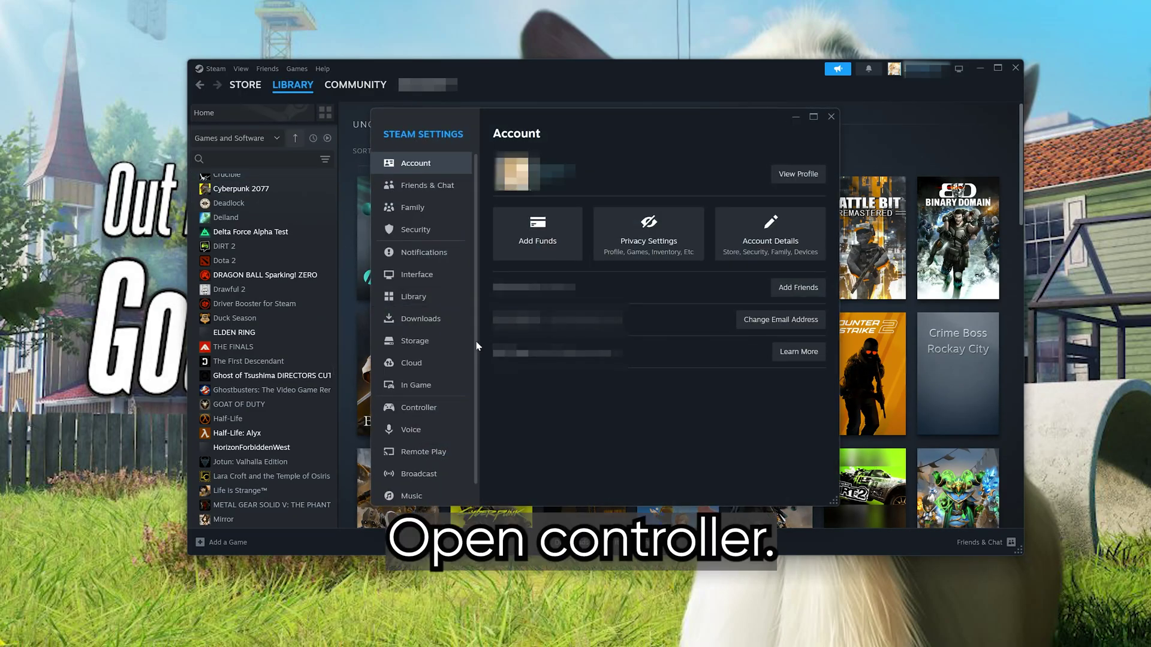
pyautogui.click(428, 413)
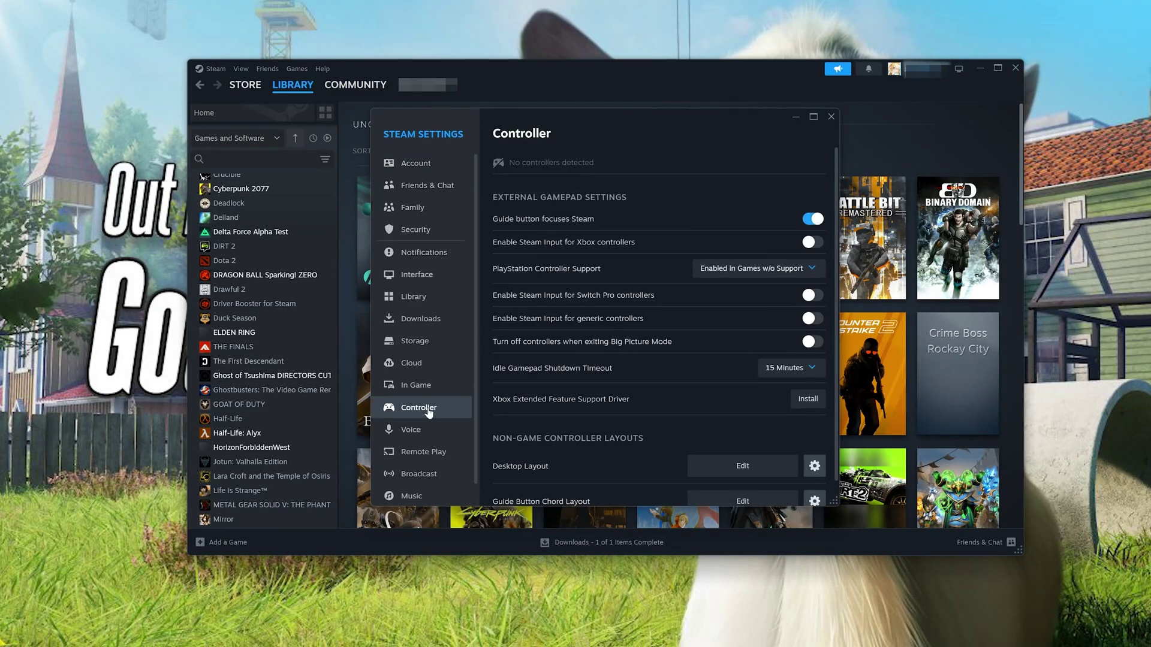